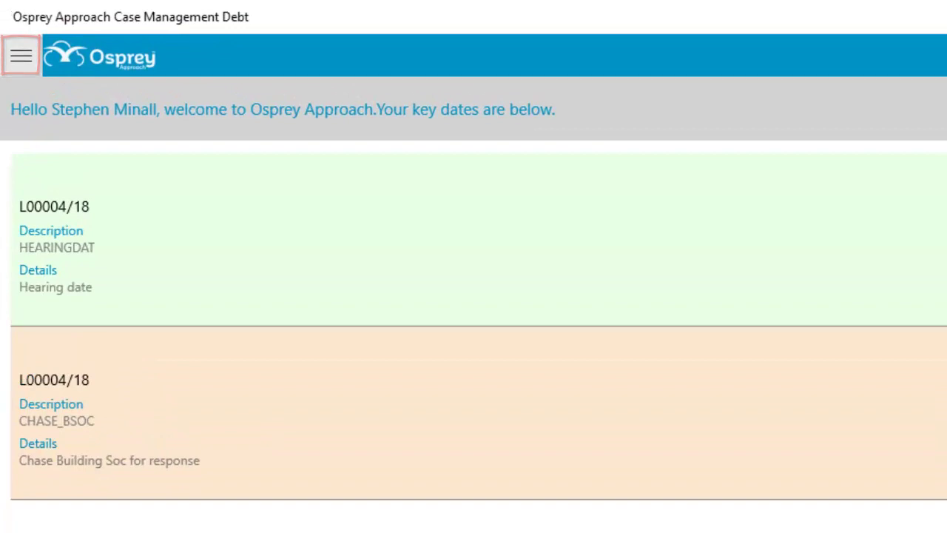
Search the Client/Matter records for the debt recovery matter by its client number and matter number.
click(21, 56)
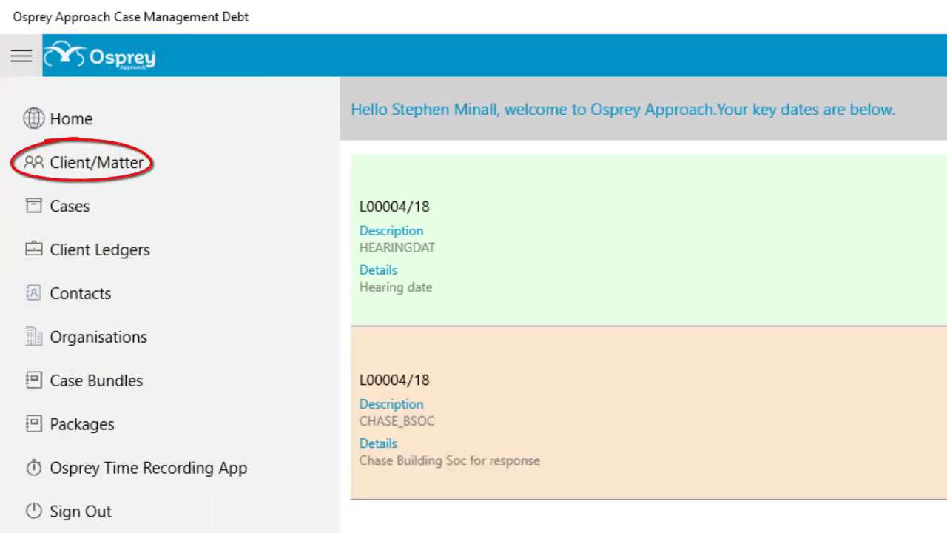
click(96, 162)
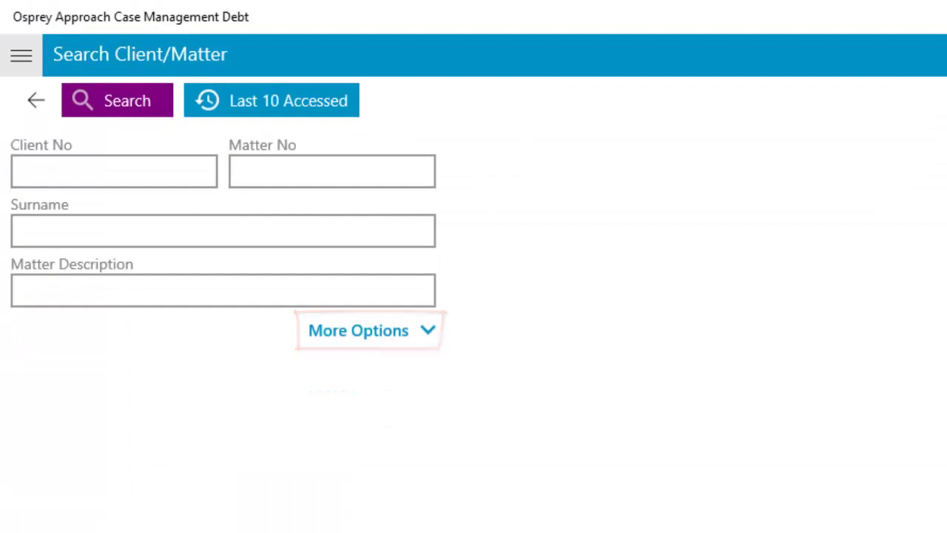
click(114, 171)
text(L00004)
key(Return)
click(332, 171)
text(18)
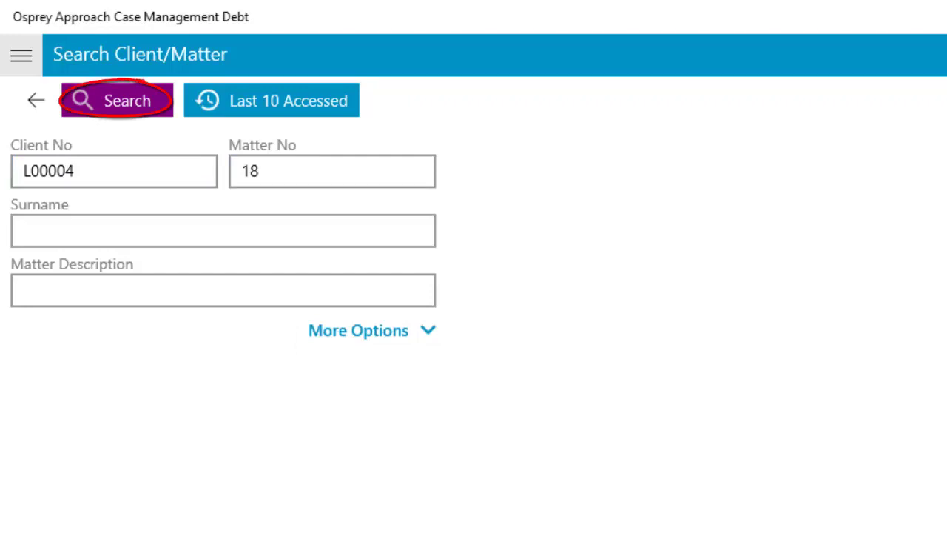
click(117, 100)
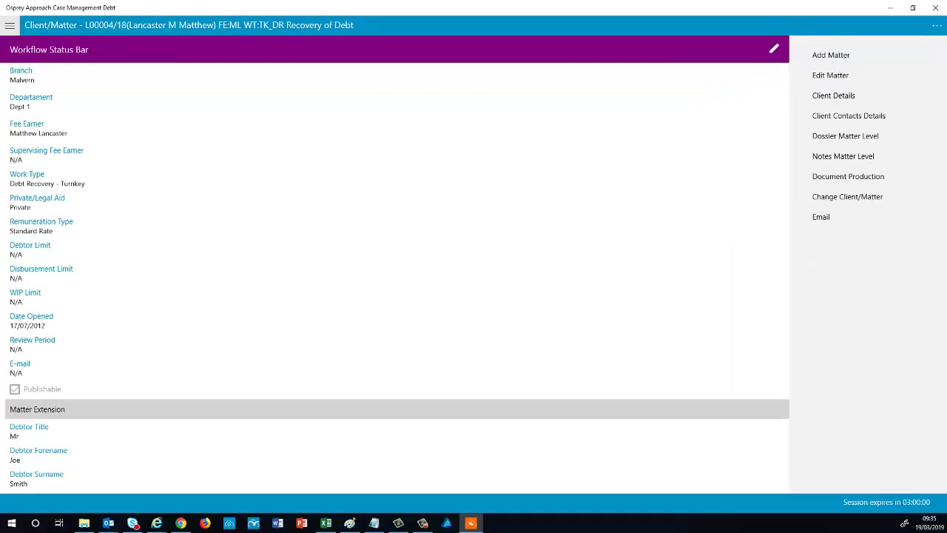
Open the matter-level dossier page Client Instruction TK_DR for editing and save it.
click(845, 135)
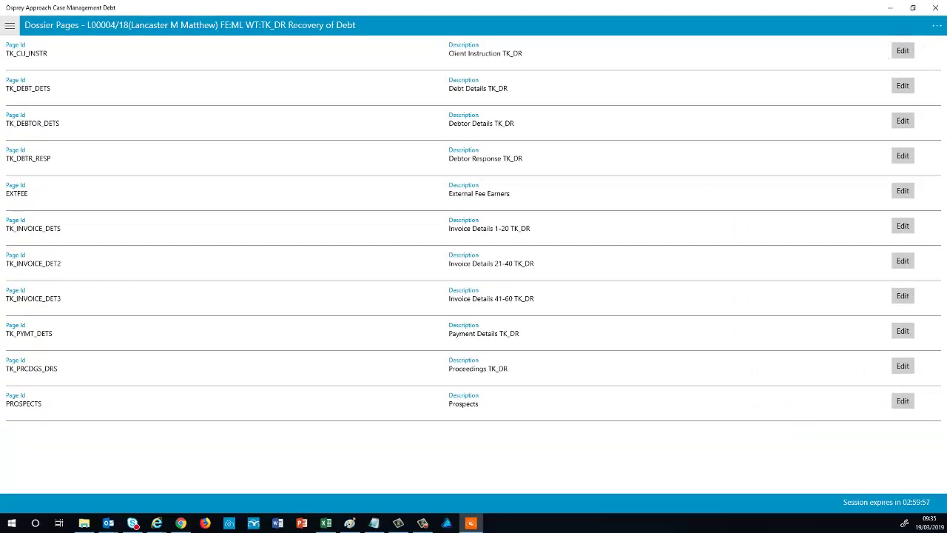
click(902, 51)
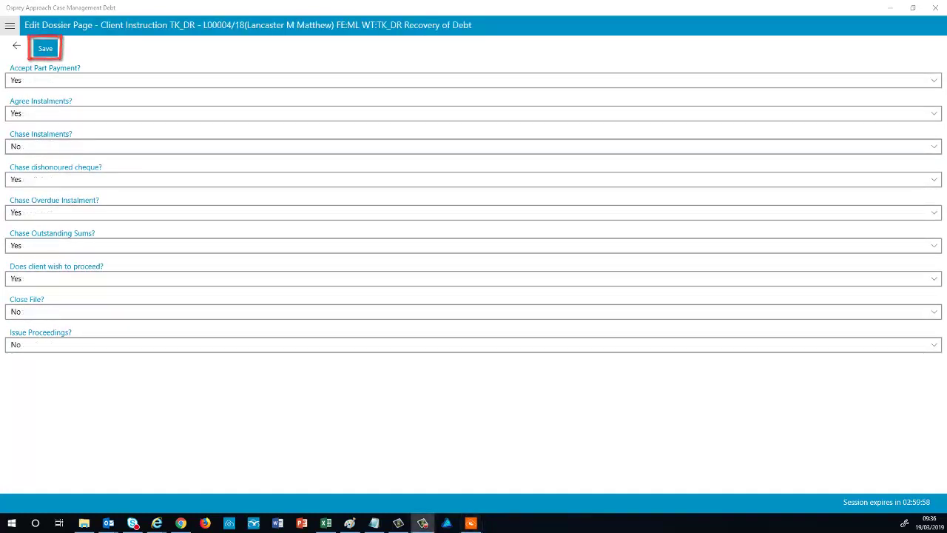
click(46, 48)
click(45, 48)
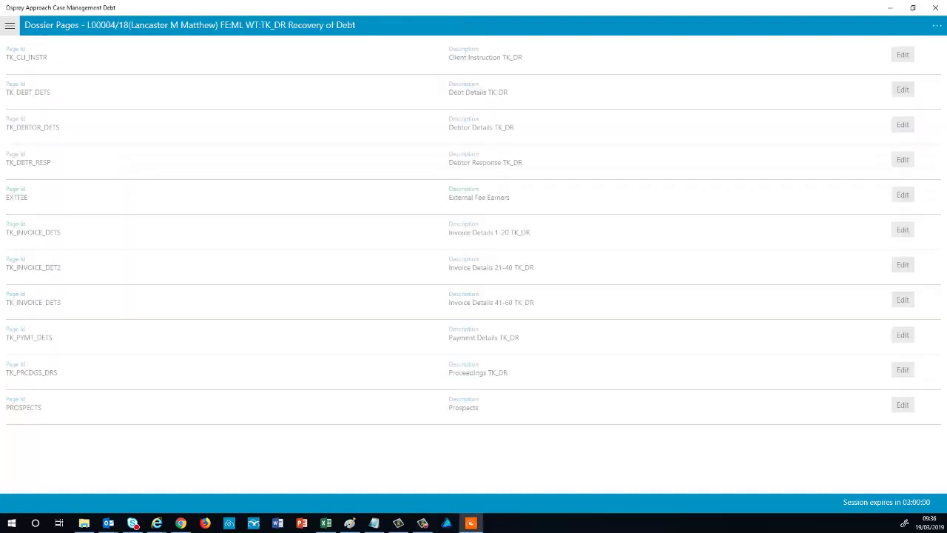
Produce the Client Care Letter TK_DR for the matter and save it to Matter History without time recording.
click(936, 25)
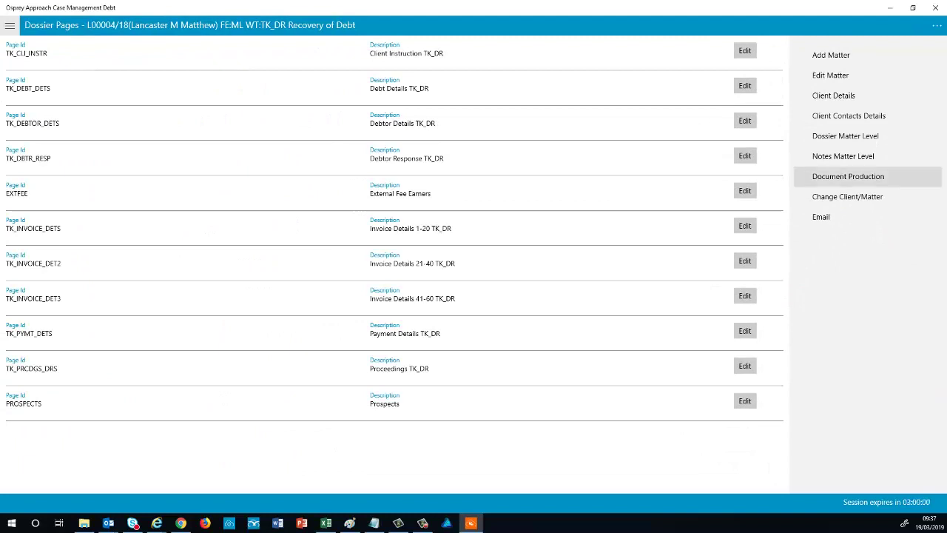
click(848, 176)
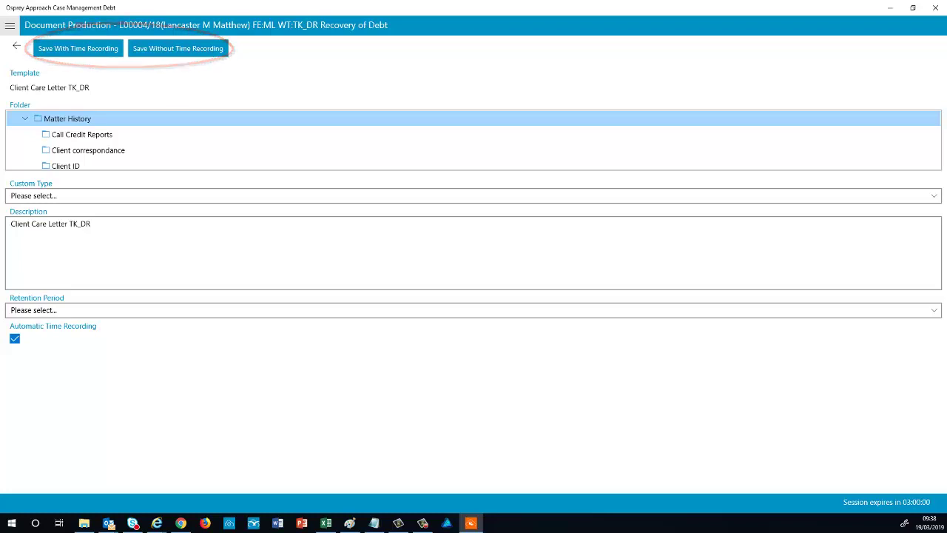
click(177, 48)
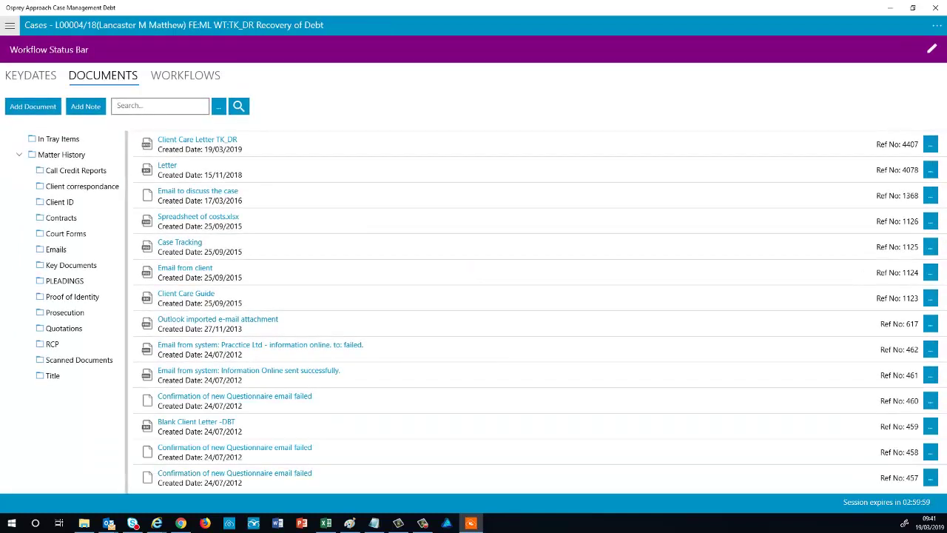
Check out the Client Care Letter TK_DR from the case's documents, leaving the comment empty.
key(alt+Tab)
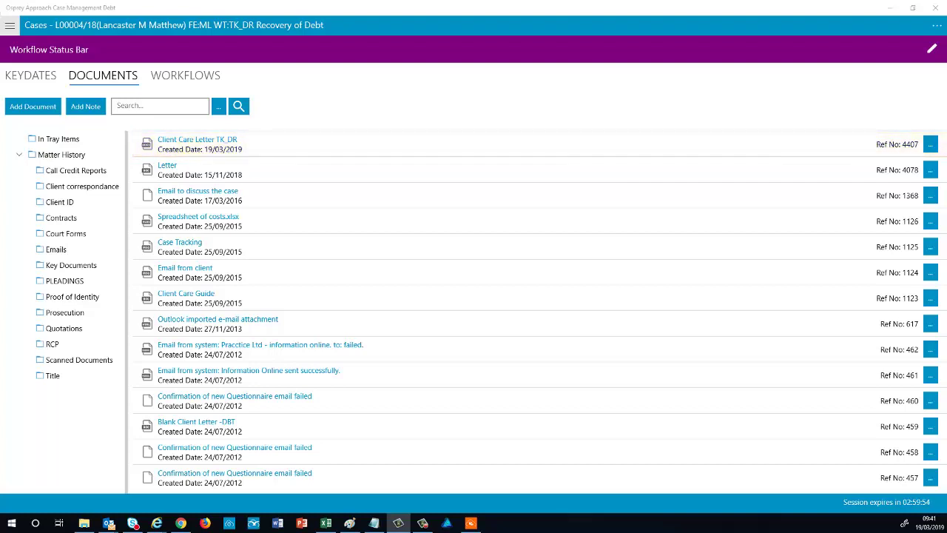
click(9, 25)
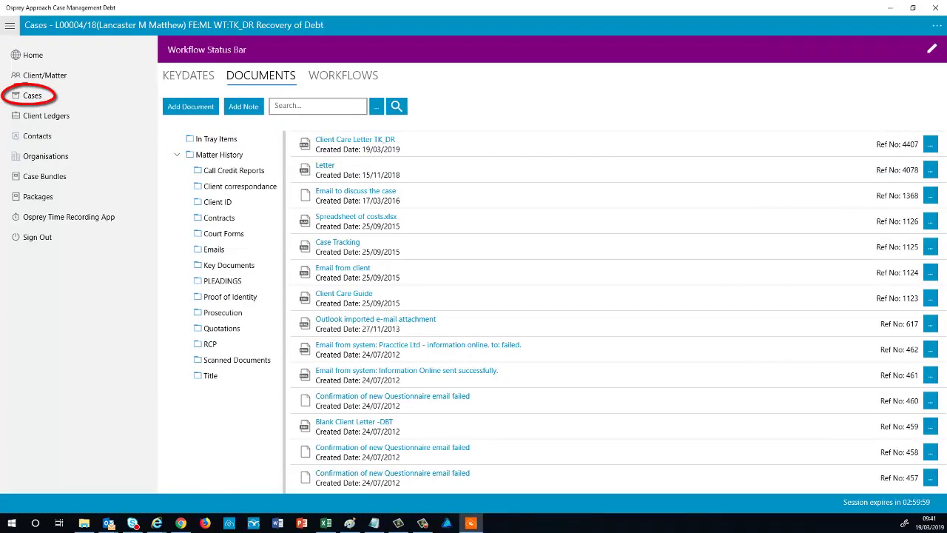
click(10, 25)
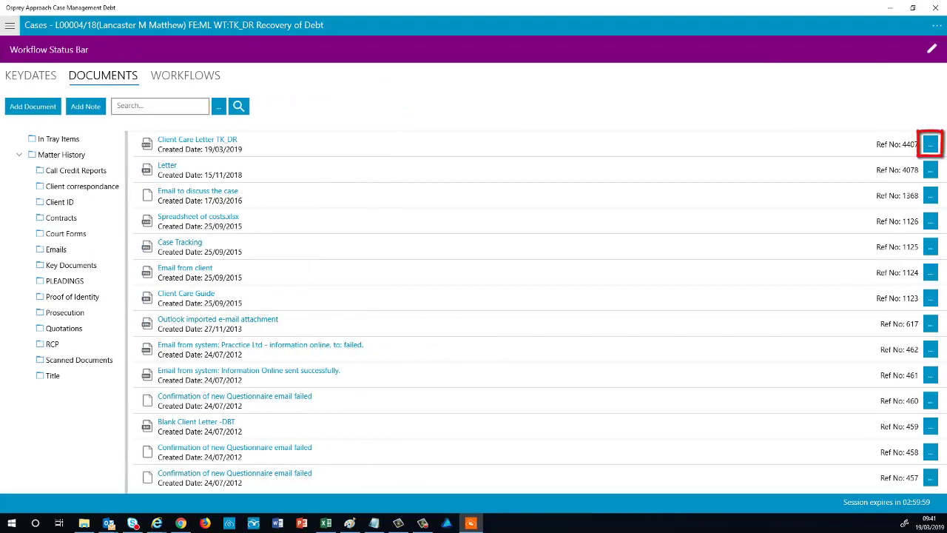
click(930, 144)
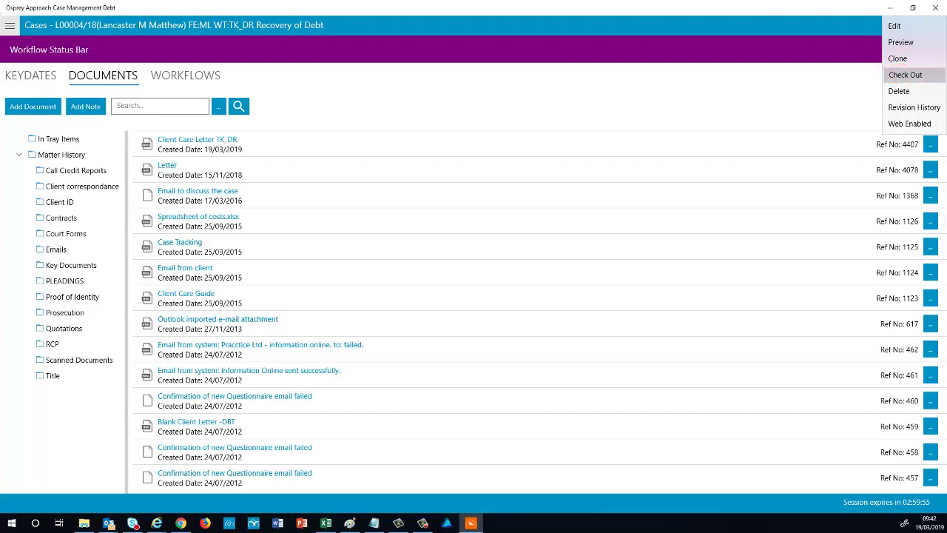
click(905, 75)
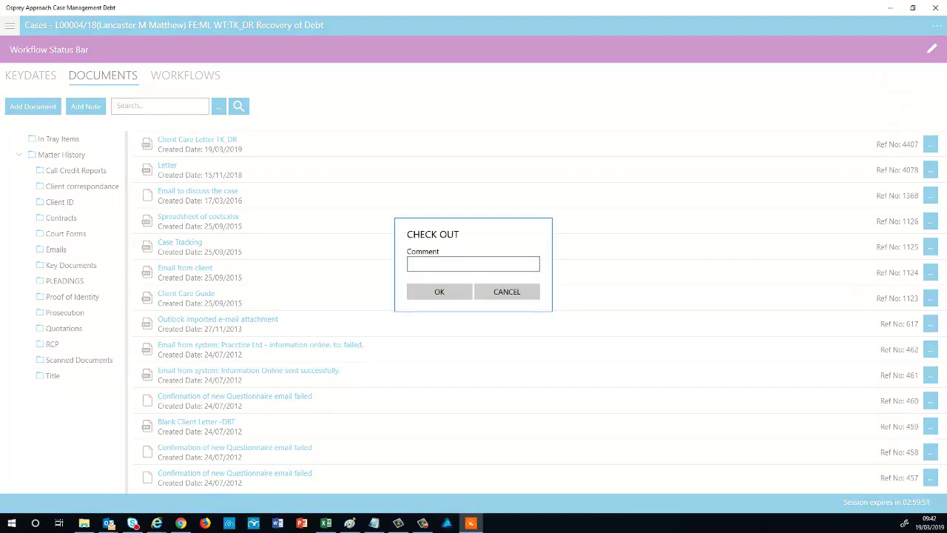
click(439, 292)
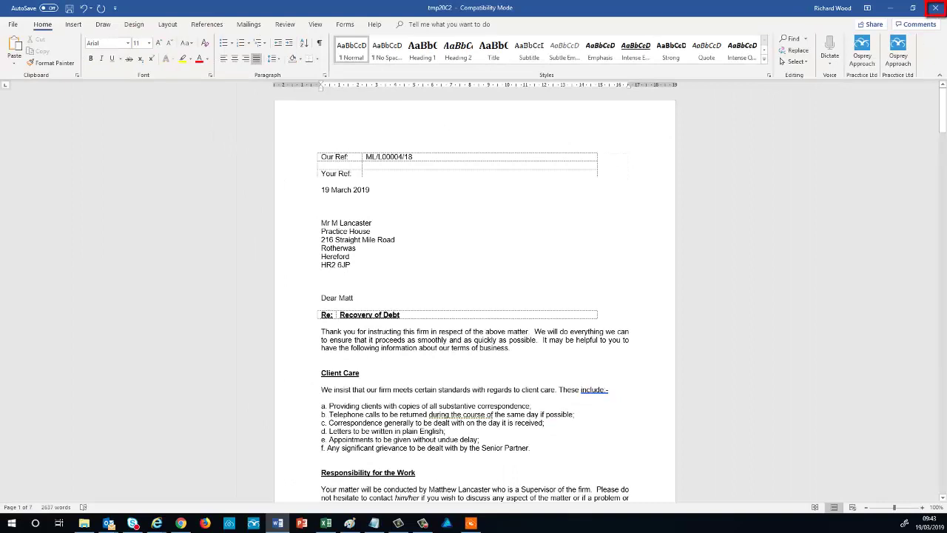
Close the edited letter in Word and check it back in with the comment "Salutation amended.".
click(935, 7)
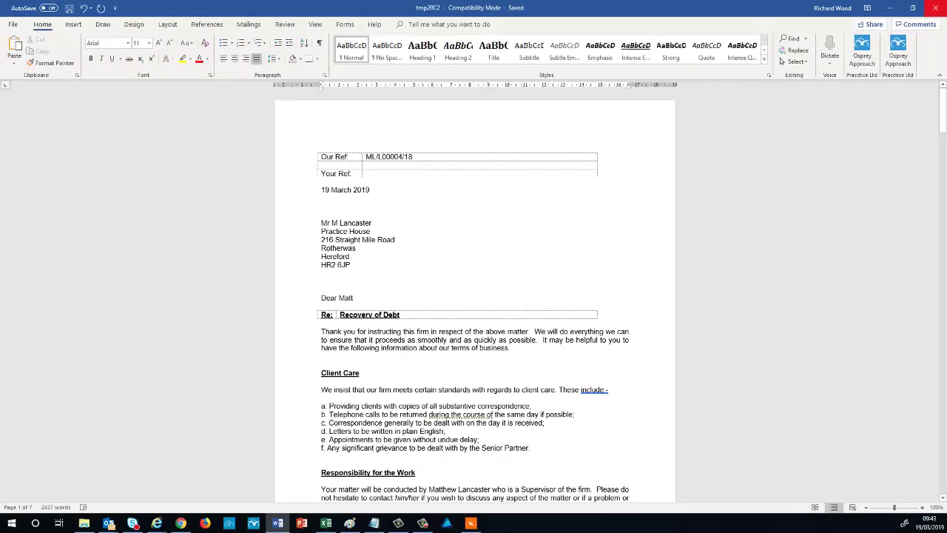
text(Salutation amended.)
key(Tab)
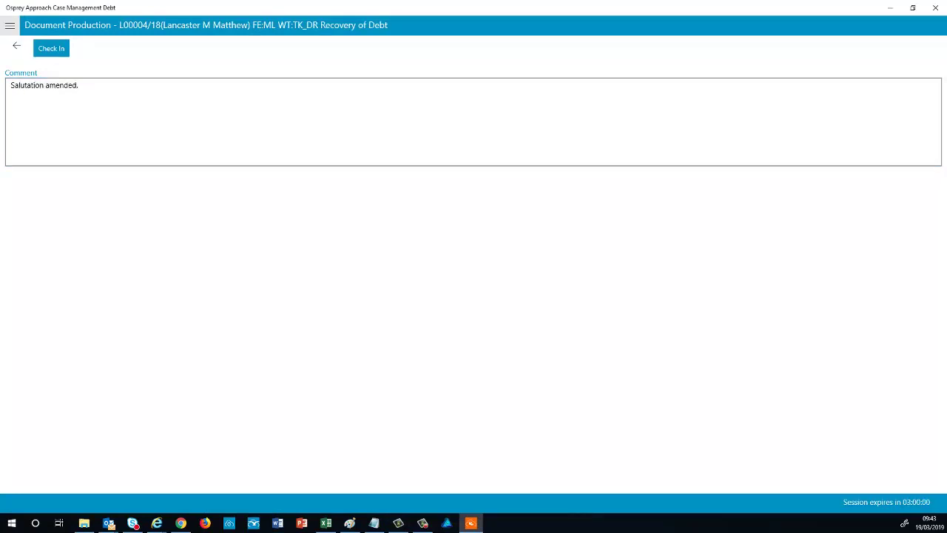
key(Return)
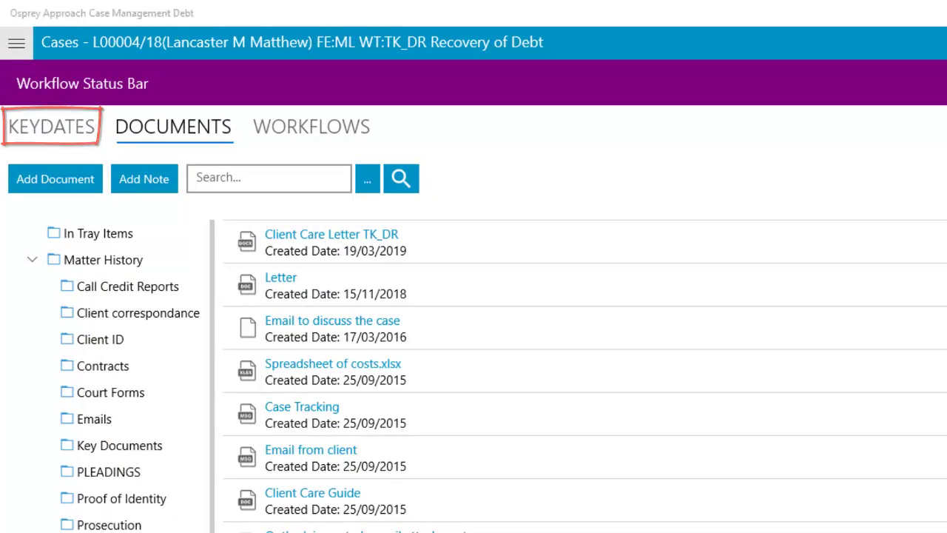
Add a CHASECLI key date of 22/03/2019 with the note "Chase client if no contact received." and assign one fee earner.
click(62, 126)
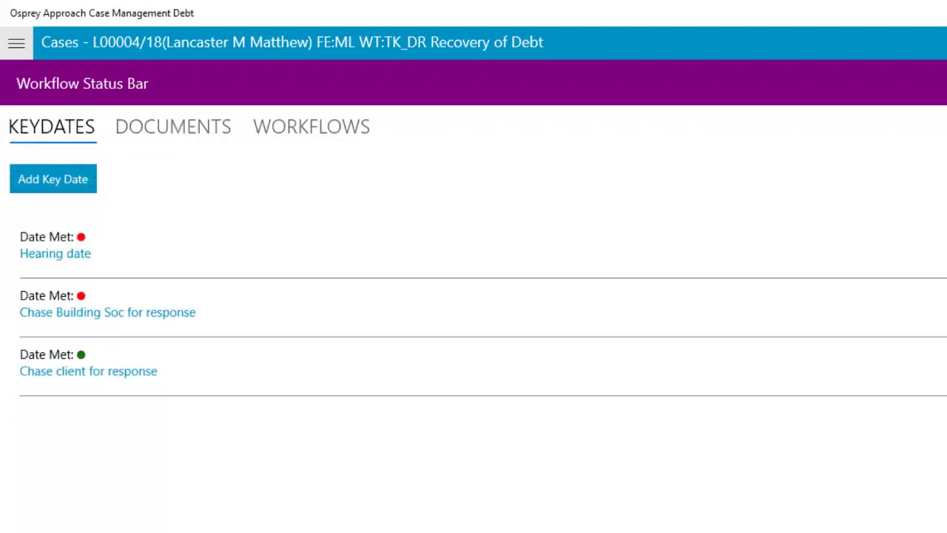
click(52, 179)
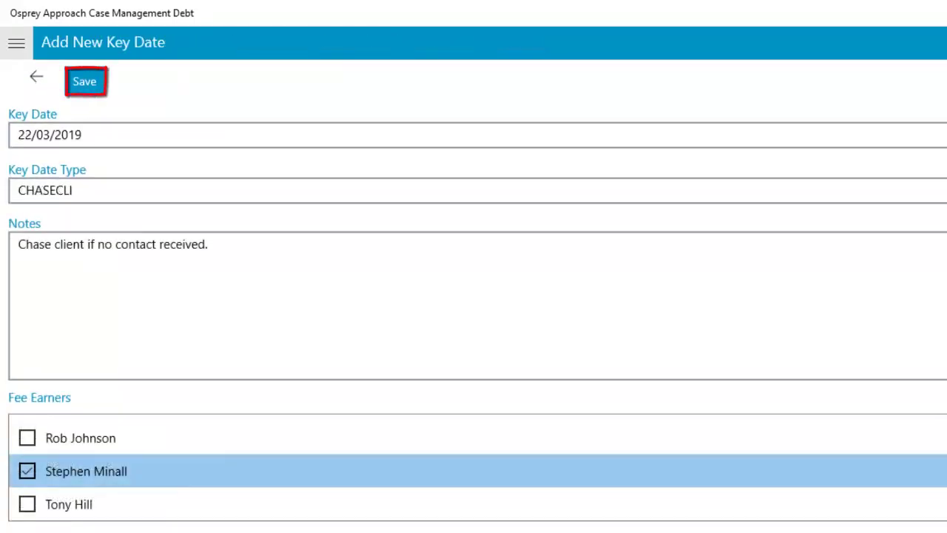
click(85, 81)
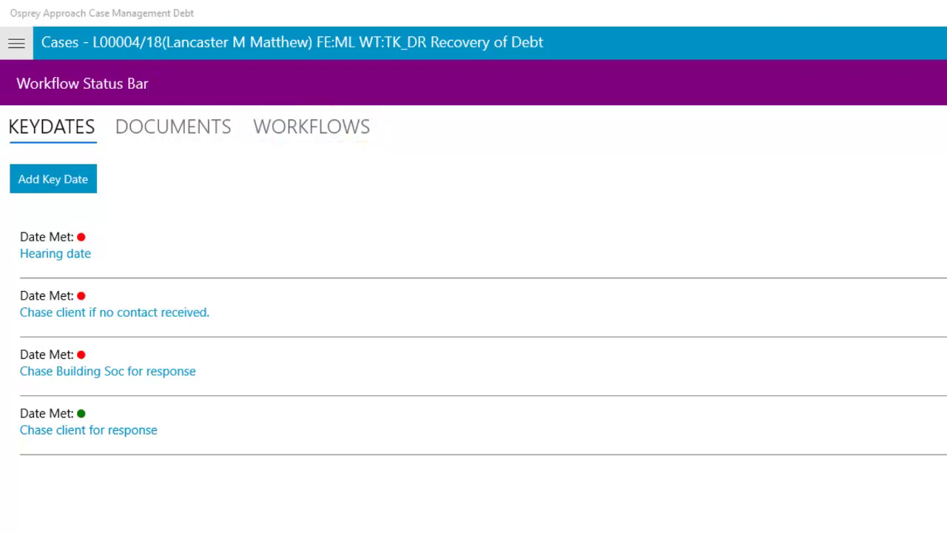
Run the case's Initial Instructions TK_DR (Court Compliance) workflow and complete its Debtor Details TK_DR questionnaire.
click(311, 127)
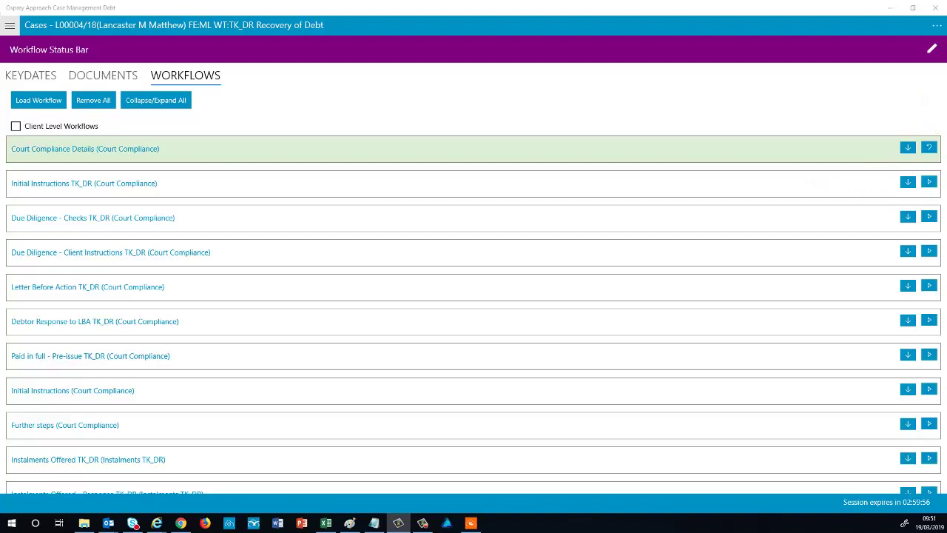
click(907, 182)
click(907, 182)
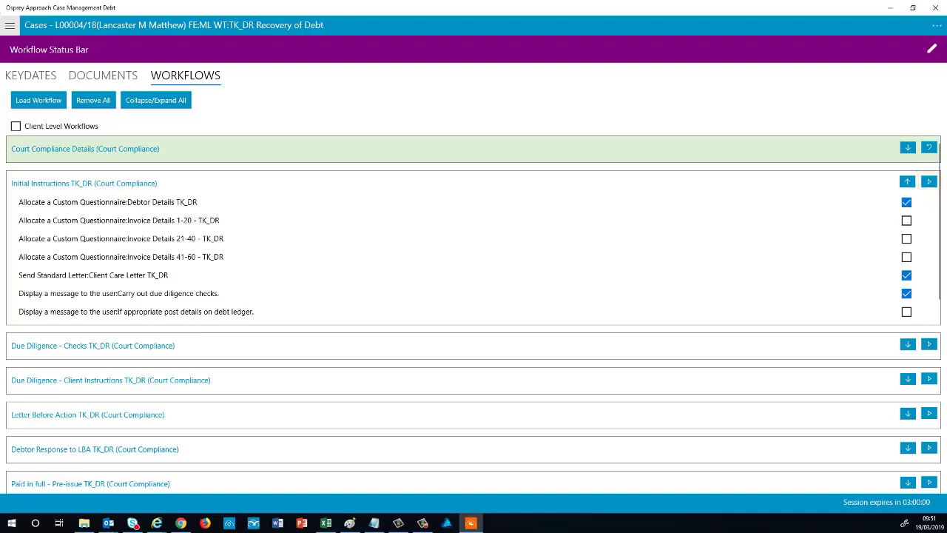
click(929, 182)
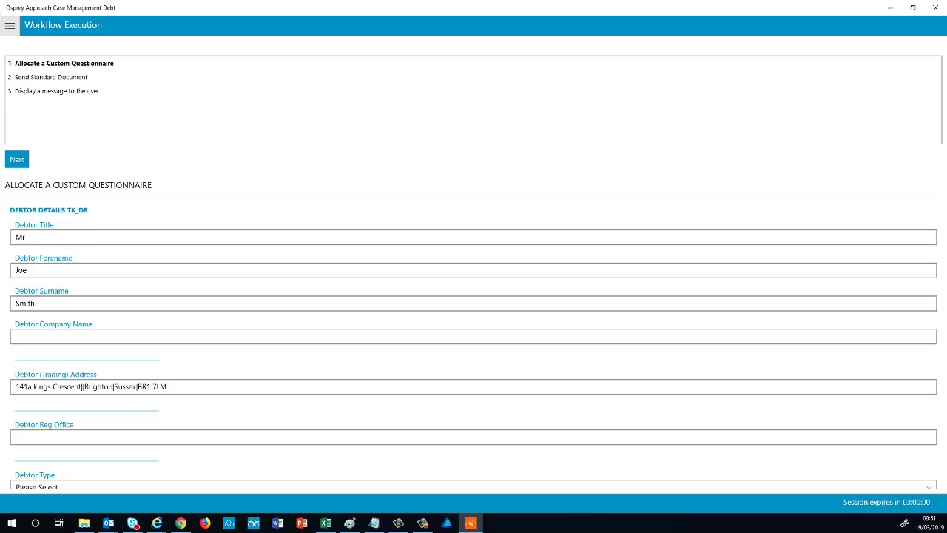
key(F10)
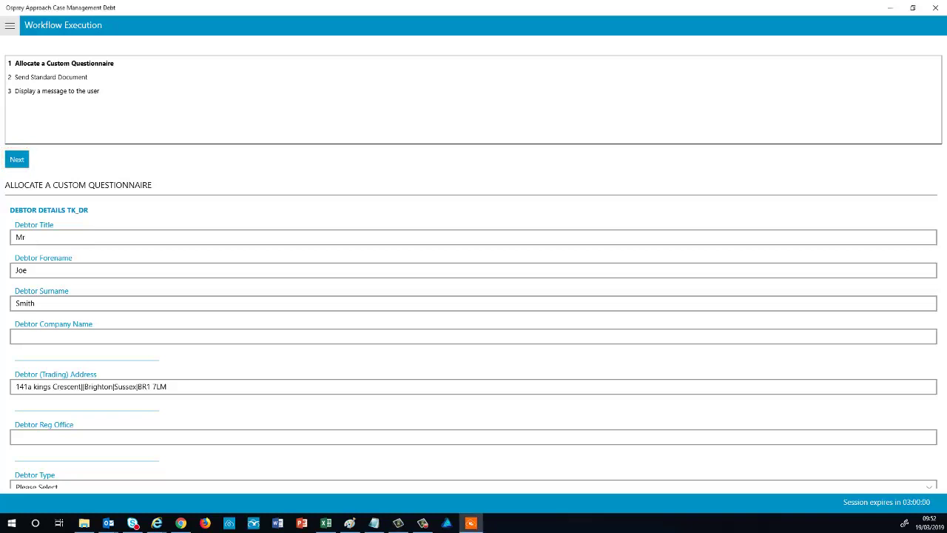
click(17, 159)
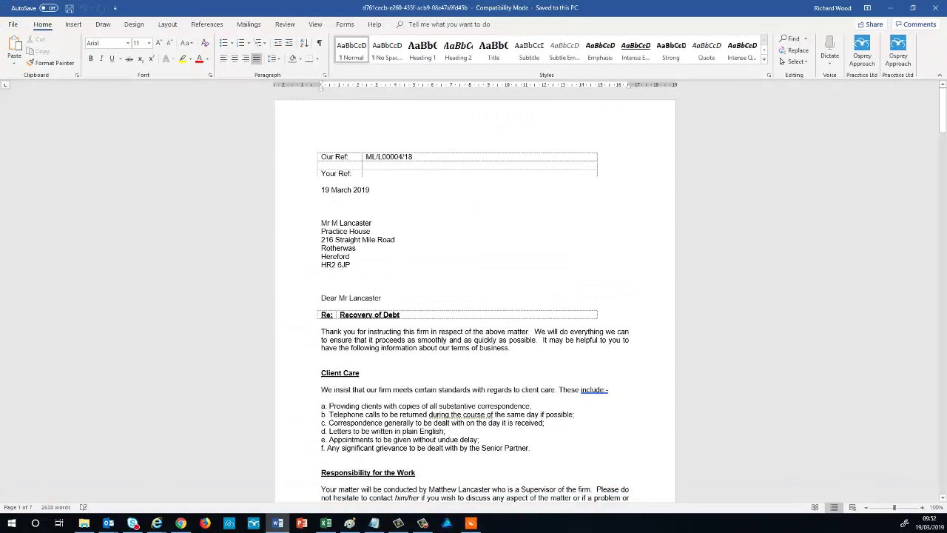
Close the generated Client Care Letter TK_DR, save it to Matter History with automatic time recording, and finish the workflow.
click(934, 7)
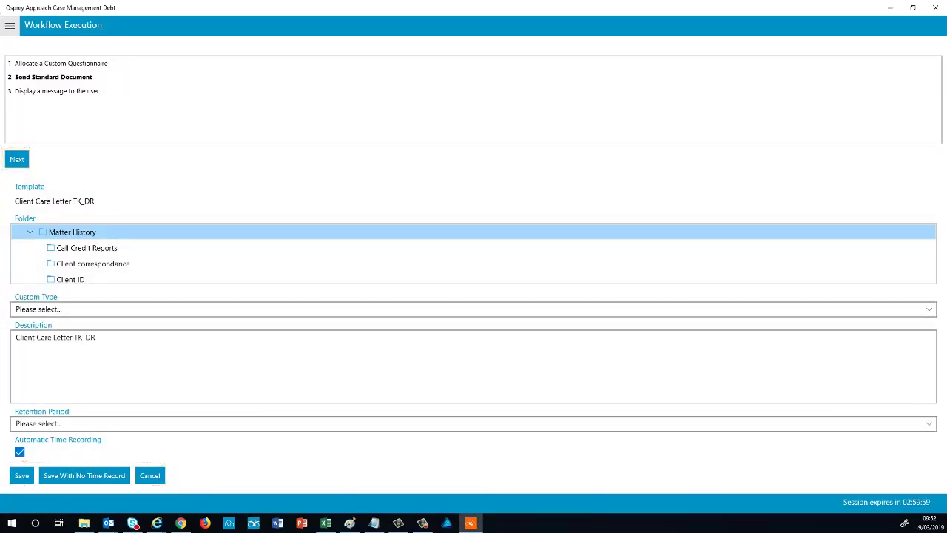
click(21, 475)
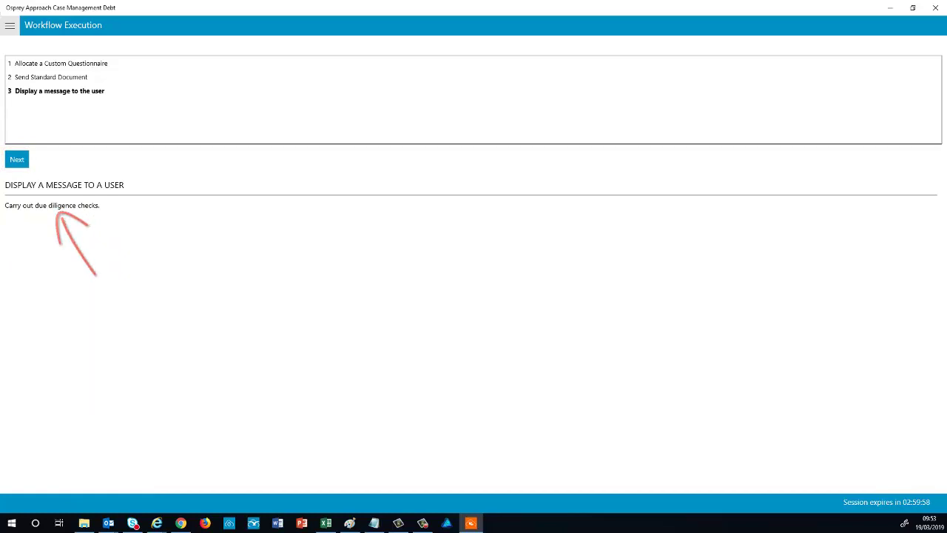
click(17, 159)
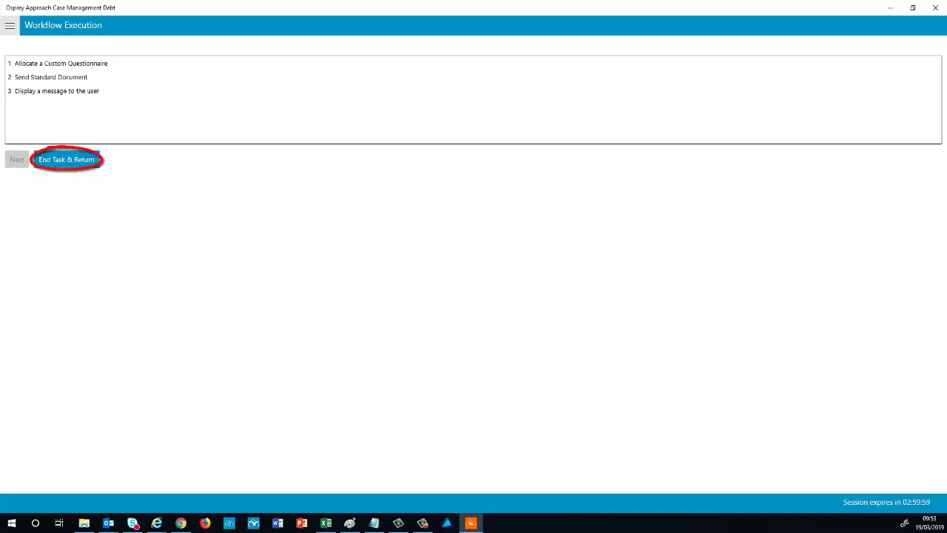
click(66, 159)
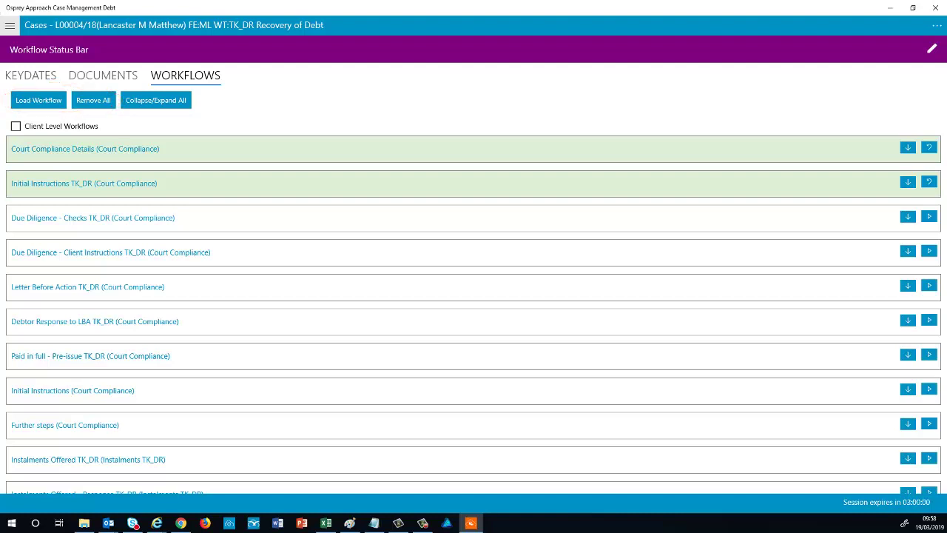
Email the recipient from the case using the Client Care Letter template, with "Client Care Letter" as the subject.
click(936, 26)
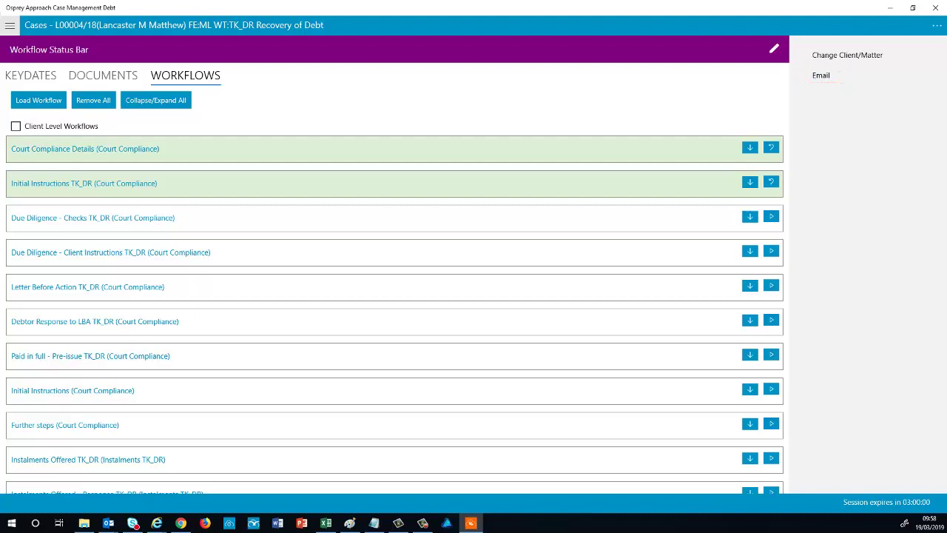
click(820, 74)
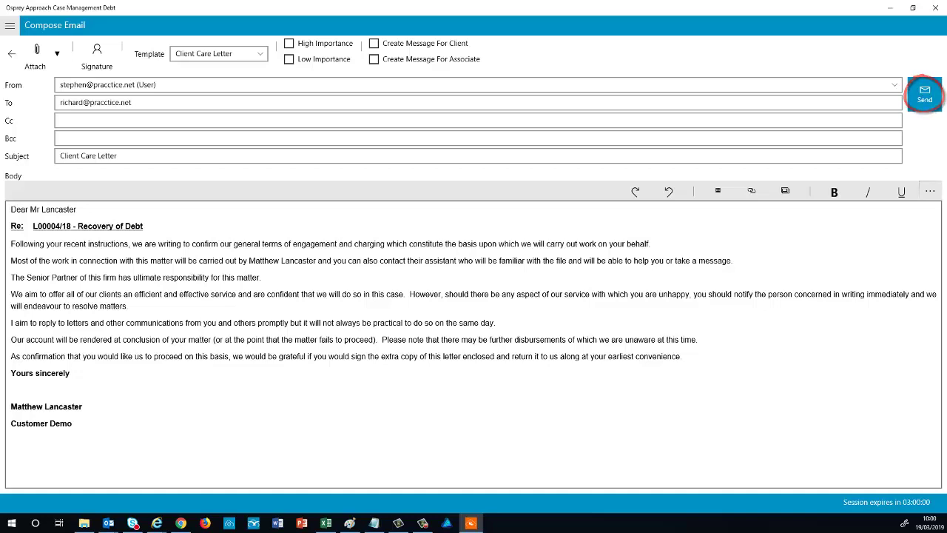
click(924, 94)
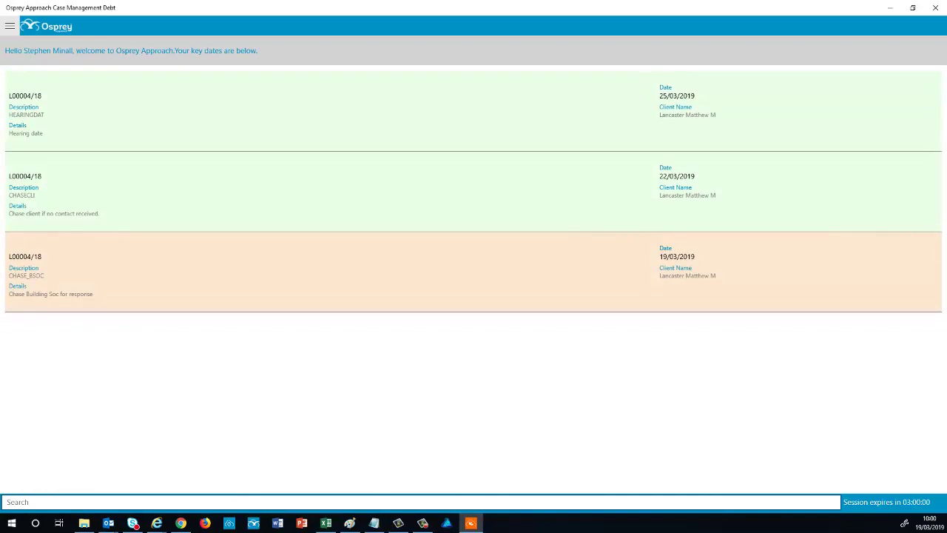
Open the client ledger for the Recovery of Debt matter to review its time recording balances and credit limits.
click(10, 26)
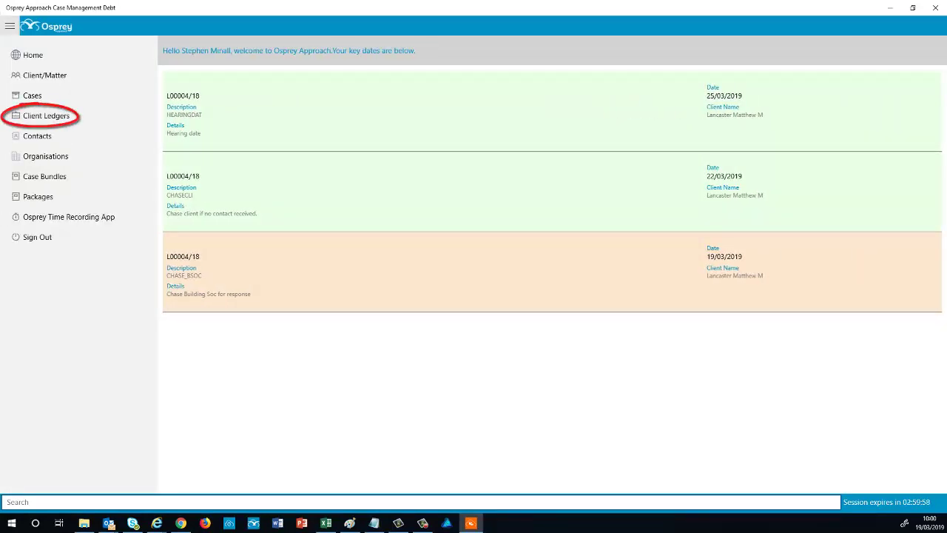
click(46, 115)
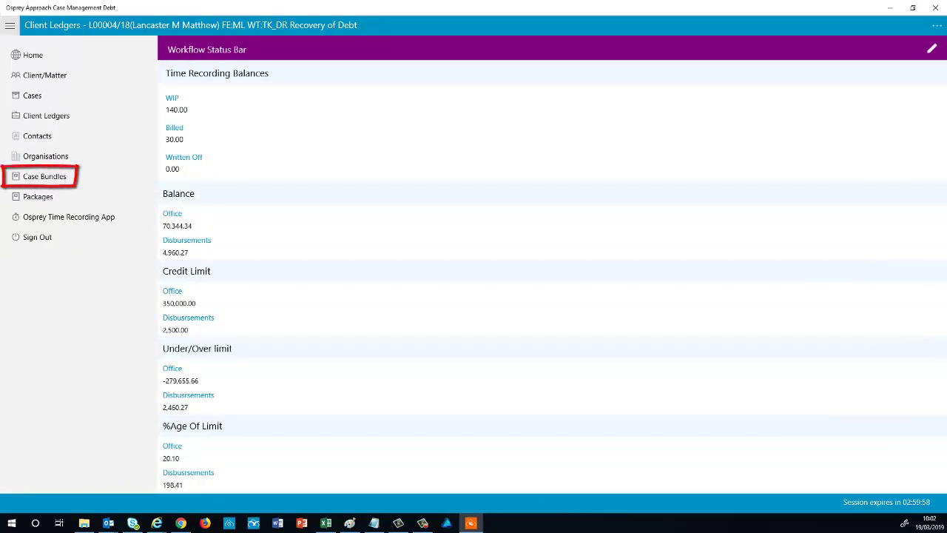
Create a case bundle for the matter containing Client Care Letter TK_DR (Ref No 4407), Client Care Guide and Blank Client Letter -DBT.
click(45, 176)
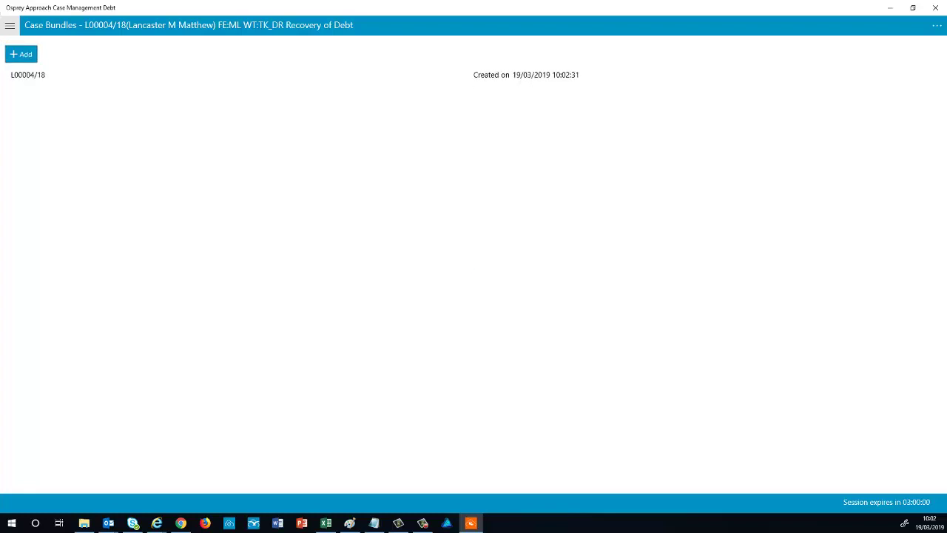
click(25, 74)
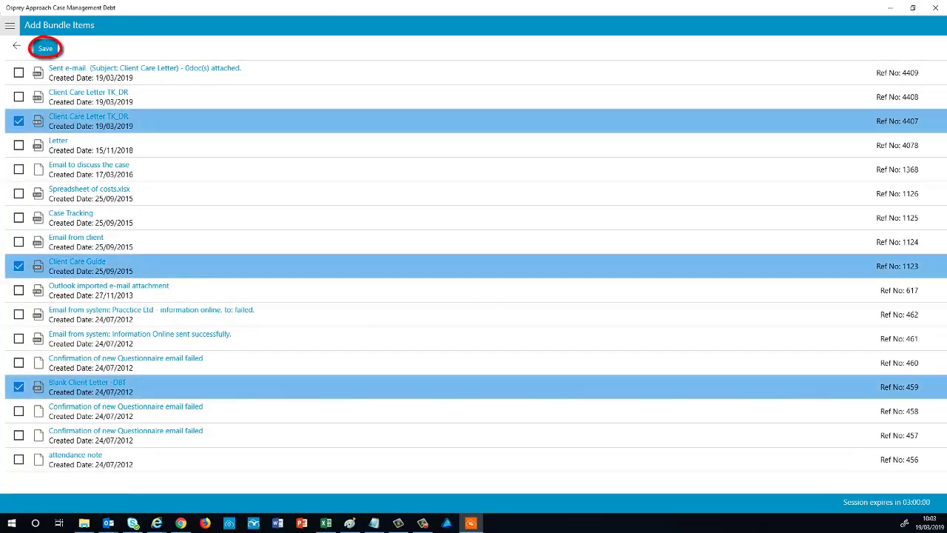
click(45, 48)
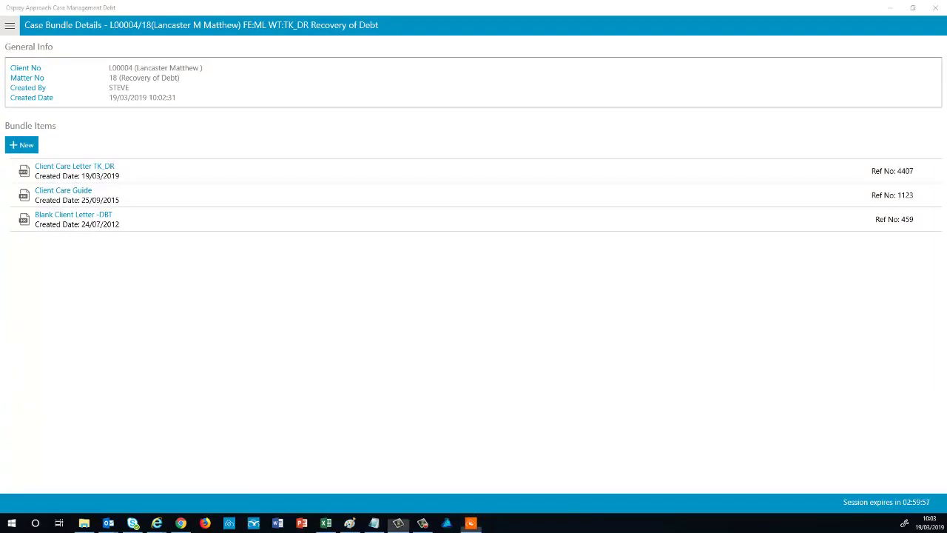
Create a new package for the Recovery of Debt matter.
click(10, 25)
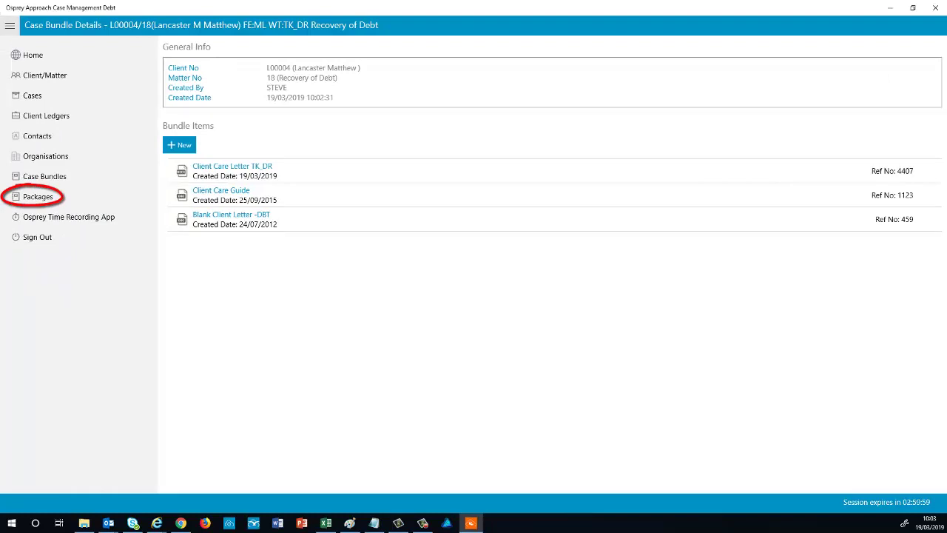
click(38, 196)
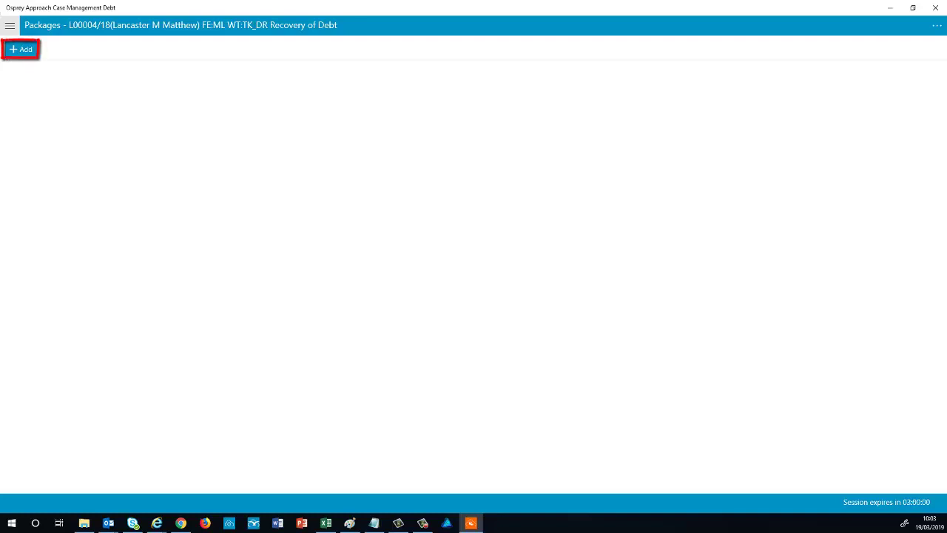
click(20, 49)
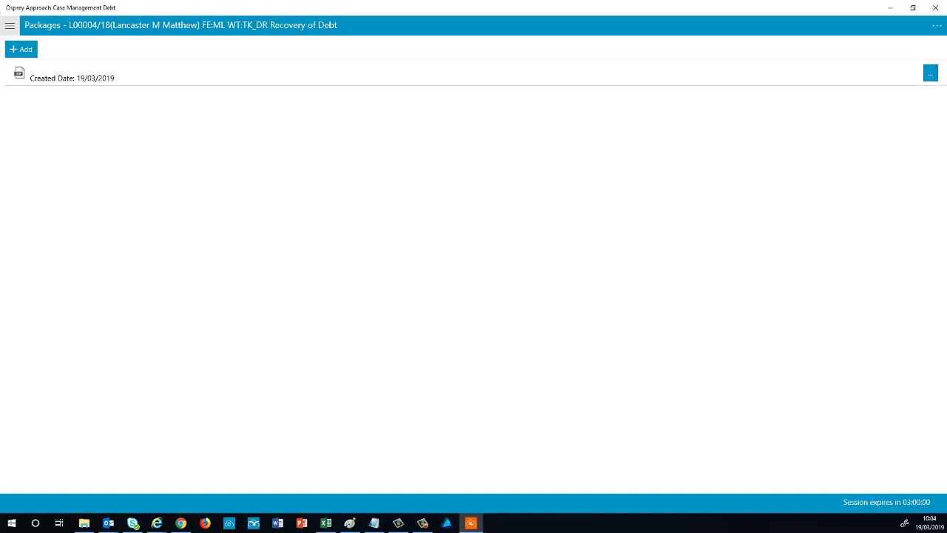
Email the new package's download link to the recipient with the subject "Email Regarding Case: Recovery of Debt".
click(929, 73)
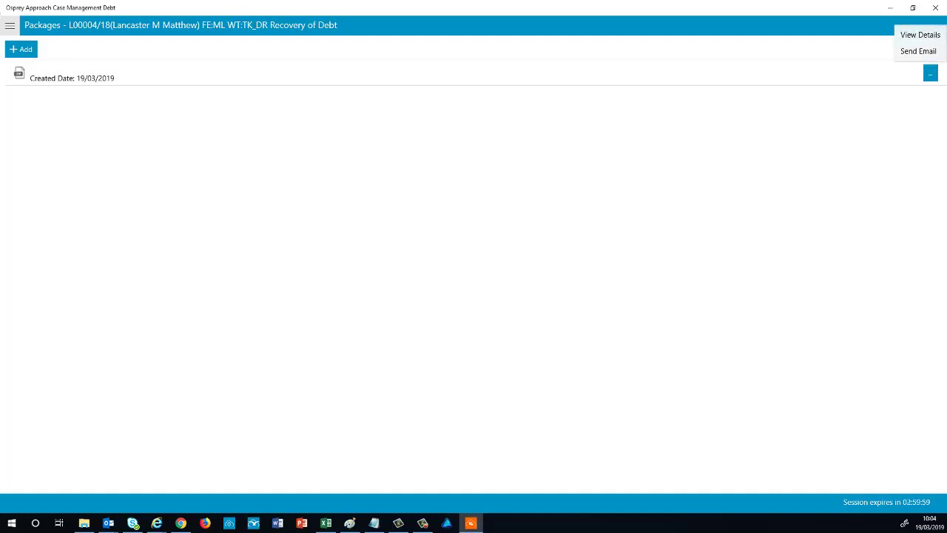
click(918, 51)
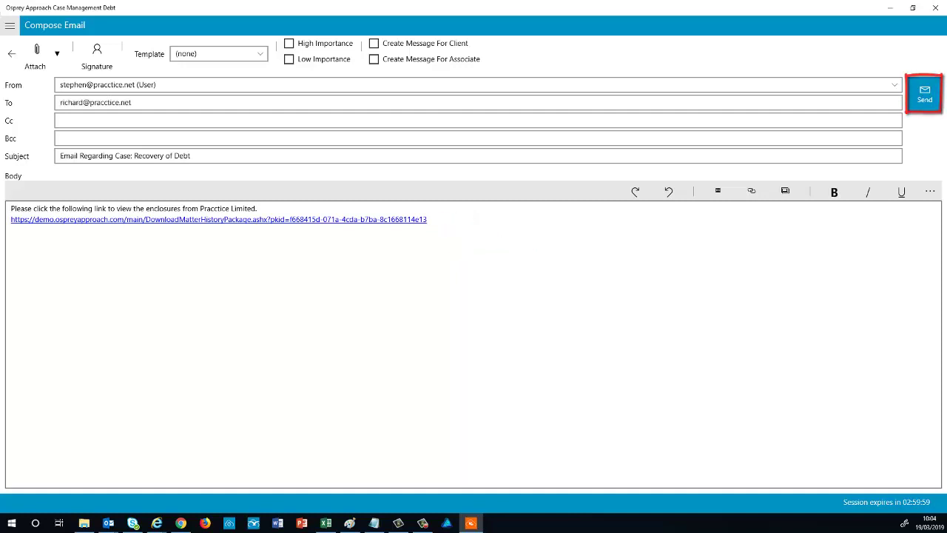
click(924, 94)
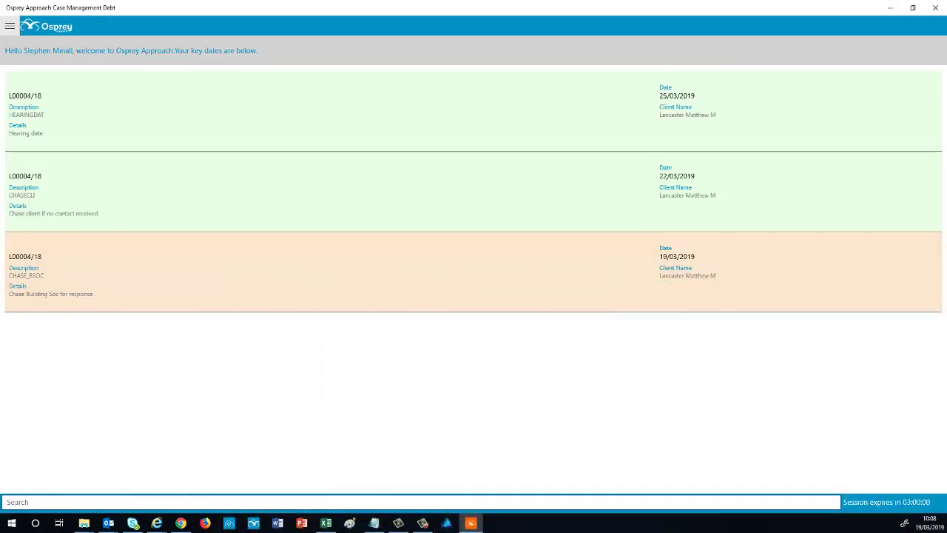
Launch the Osprey Time Recording App and log in with the saved credentials.
click(10, 26)
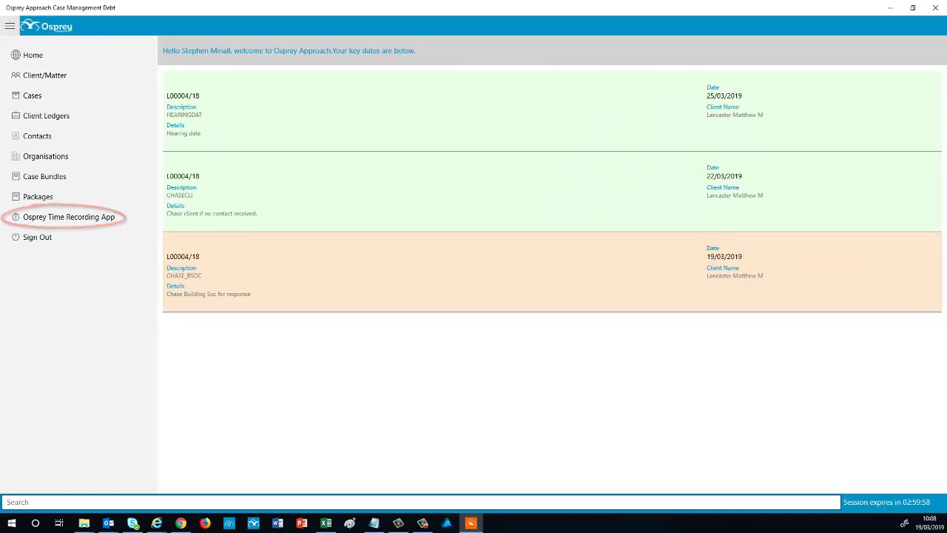
click(78, 217)
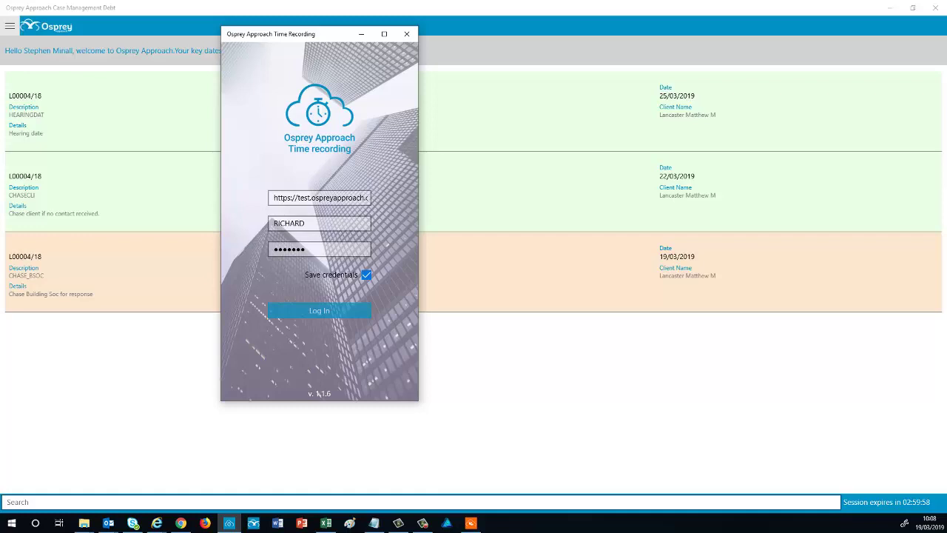
key(Return)
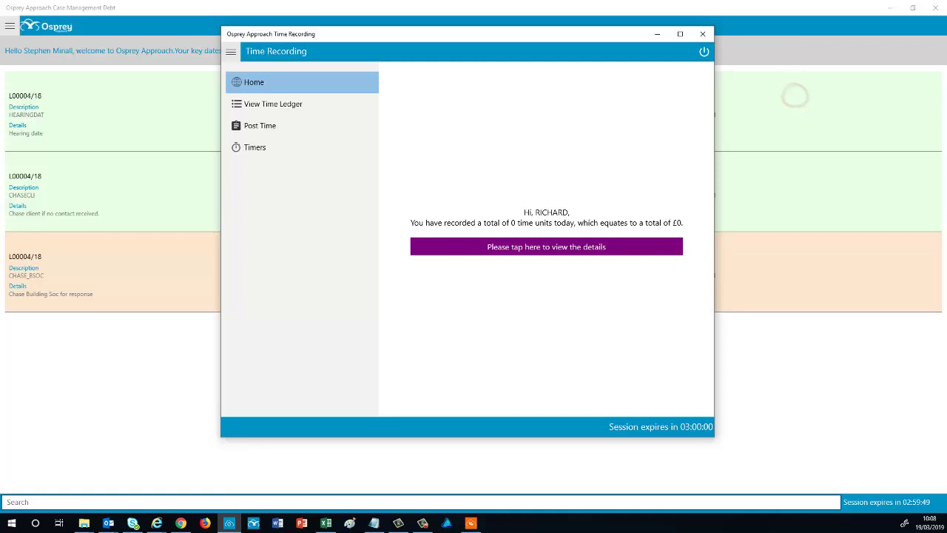
Log out of the time recording app, close it, and bring up the case management app's Sign Out option.
click(703, 51)
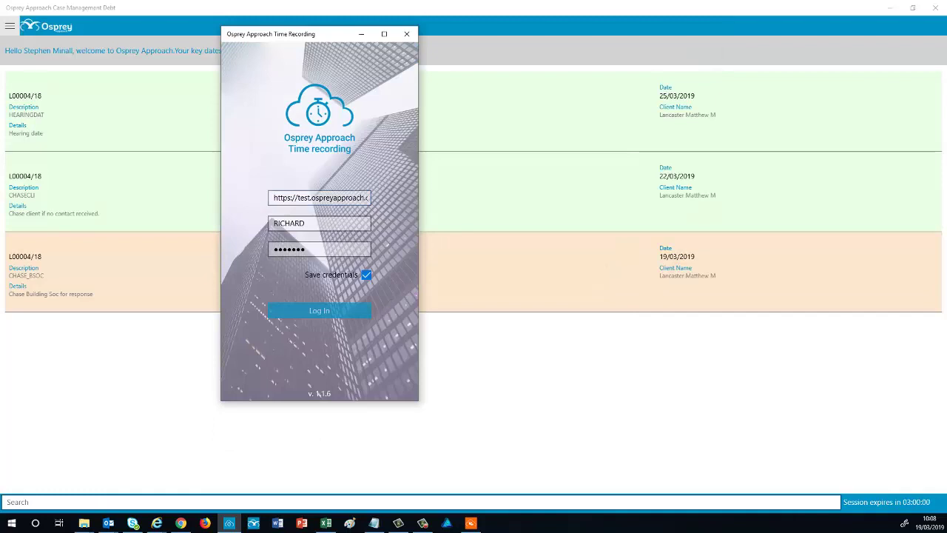
click(406, 33)
click(10, 25)
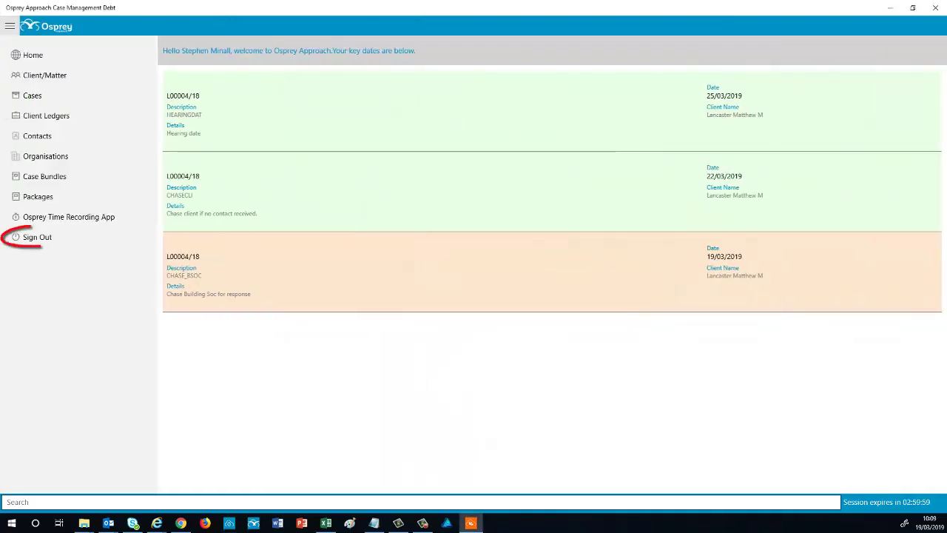